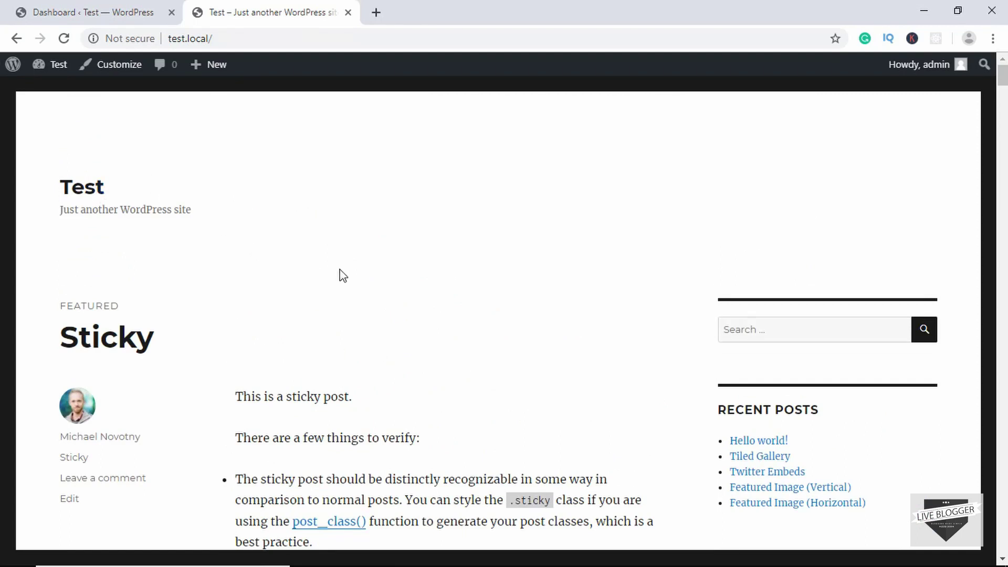
Step: Look through the posts displayed on the site's front page
{"action": "scroll", "coordinate": [288, 322], "scroll_direction": "down", "scroll_amount": 20}
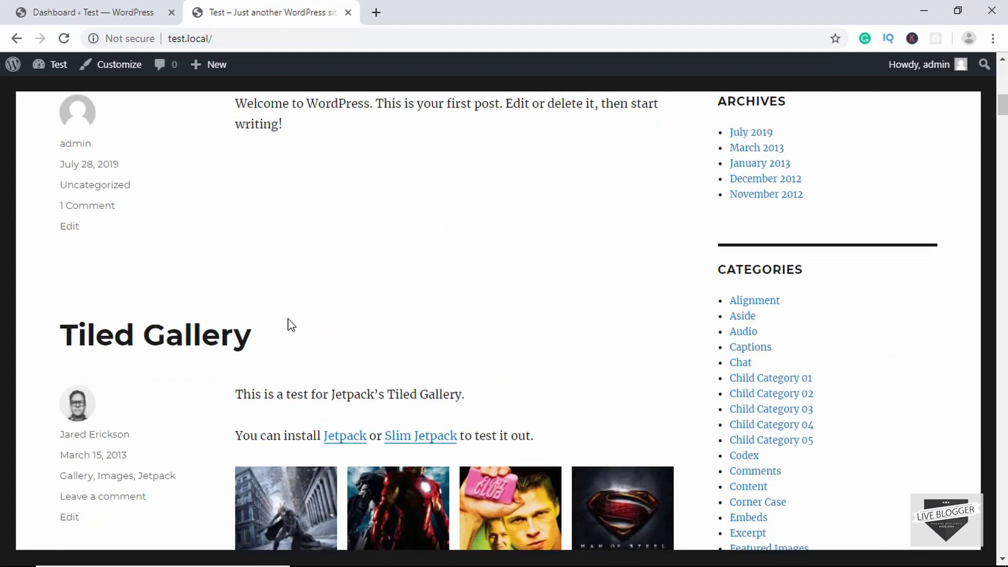
{"action": "scroll", "coordinate": [289, 323], "scroll_direction": "down", "scroll_amount": 20}
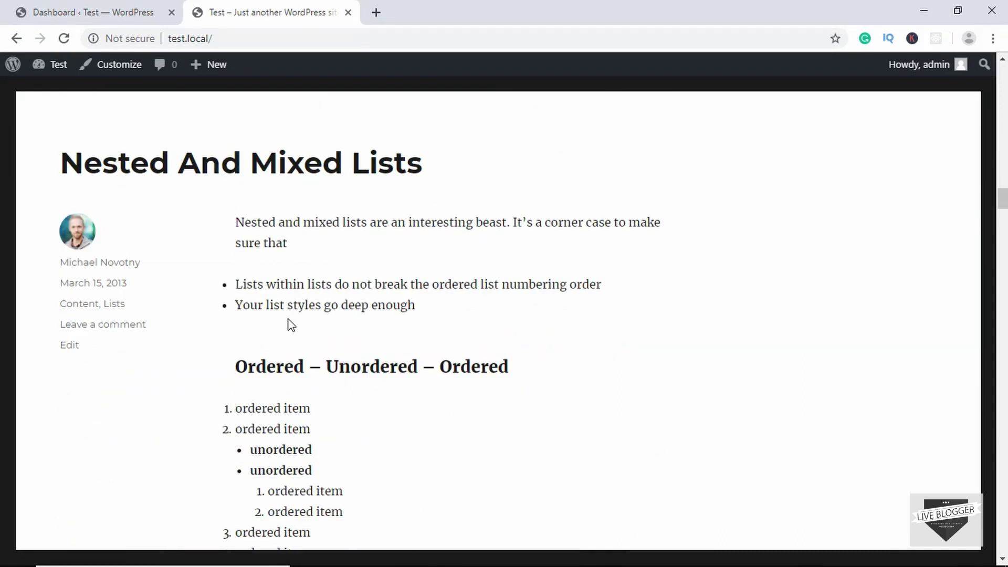
{"action": "scroll", "coordinate": [318, 278], "scroll_direction": "up", "scroll_amount": 10}
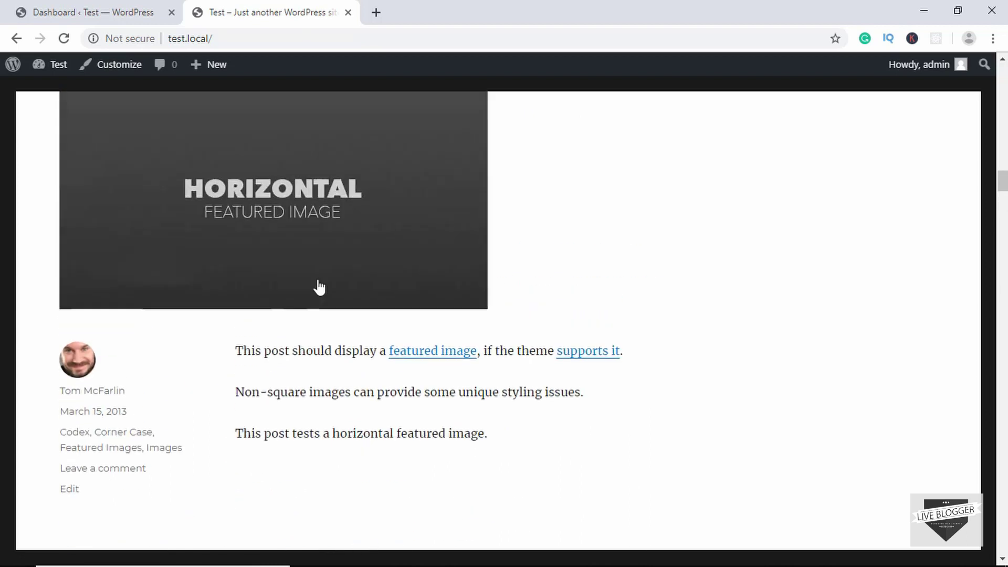
{"action": "scroll", "coordinate": [319, 286], "scroll_direction": "up", "scroll_amount": 1}
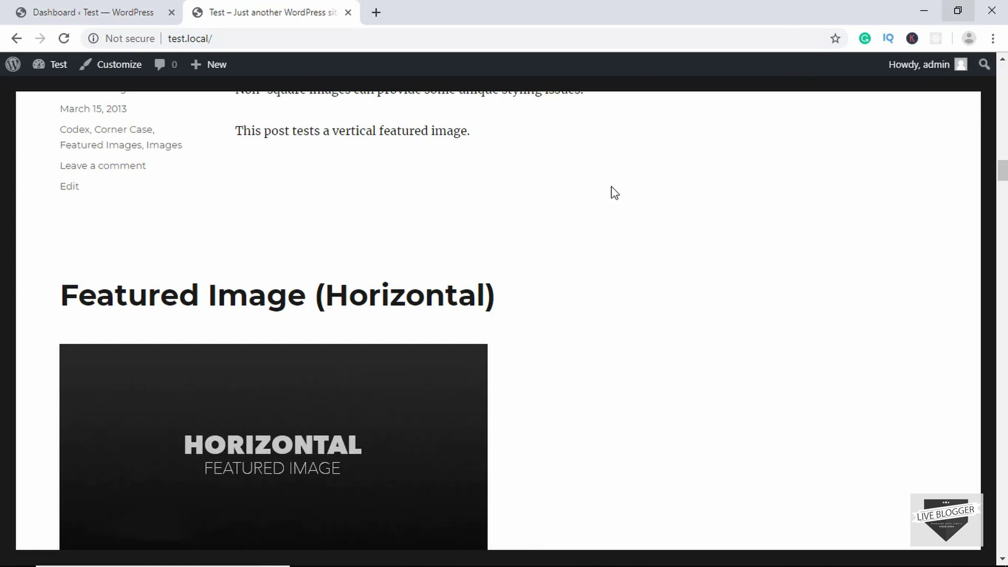
{"action": "scroll", "coordinate": [569, 292], "scroll_direction": "up", "scroll_amount": 20}
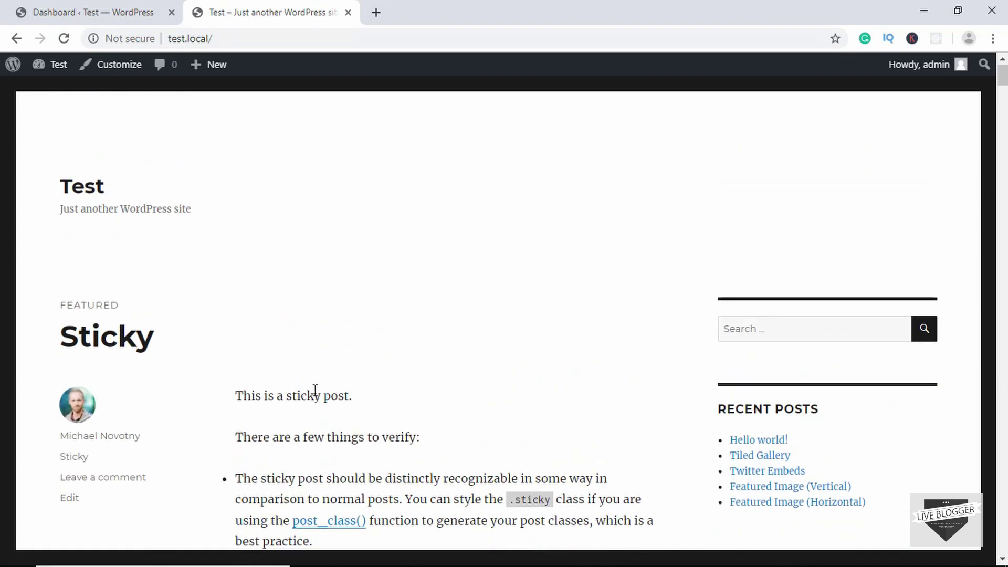
{"action": "scroll", "coordinate": [336, 370], "scroll_direction": "down", "scroll_amount": 5}
{"action": "scroll", "coordinate": [281, 378], "scroll_direction": "up", "scroll_amount": 5}
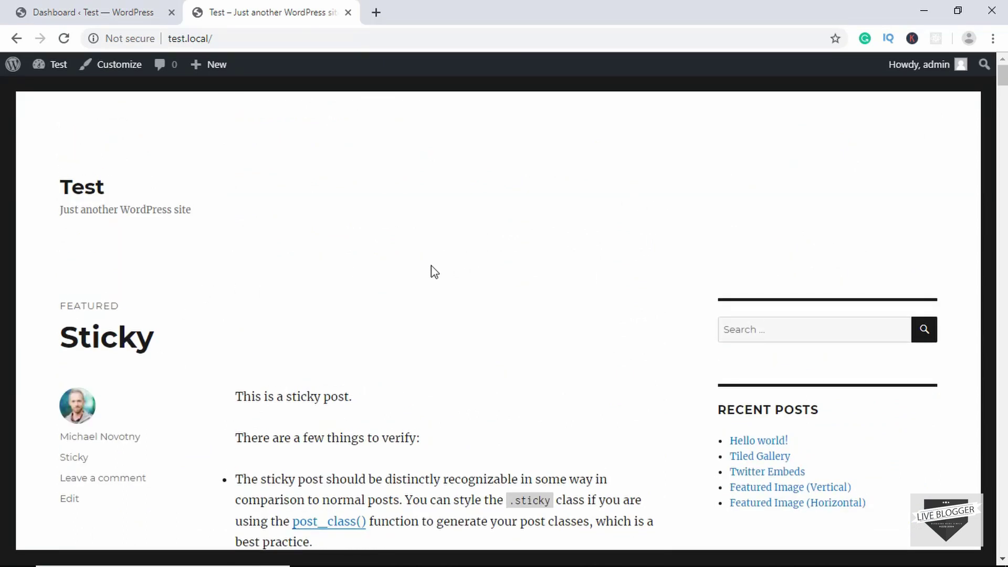
{"action": "scroll", "coordinate": [432, 271], "scroll_direction": "down", "scroll_amount": 8}
{"action": "scroll", "coordinate": [432, 271], "scroll_direction": "up", "scroll_amount": 3}
{"action": "scroll", "coordinate": [434, 271], "scroll_direction": "up", "scroll_amount": 5}
Step: Switch to the WordPress dashboard and open the list of all pages
{"action": "left_click", "coordinate": [51, 12]}
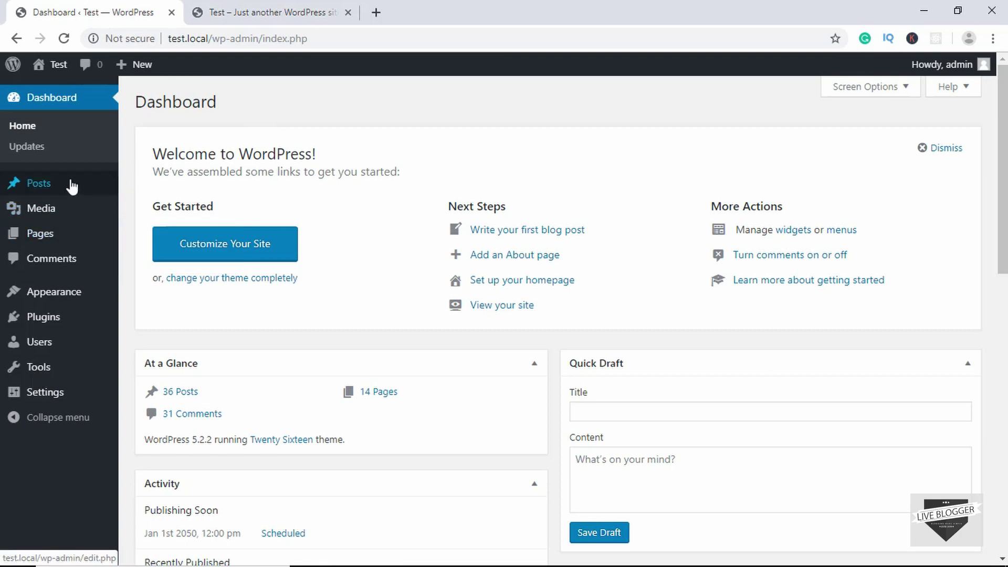
{"action": "left_click", "coordinate": [54, 243]}
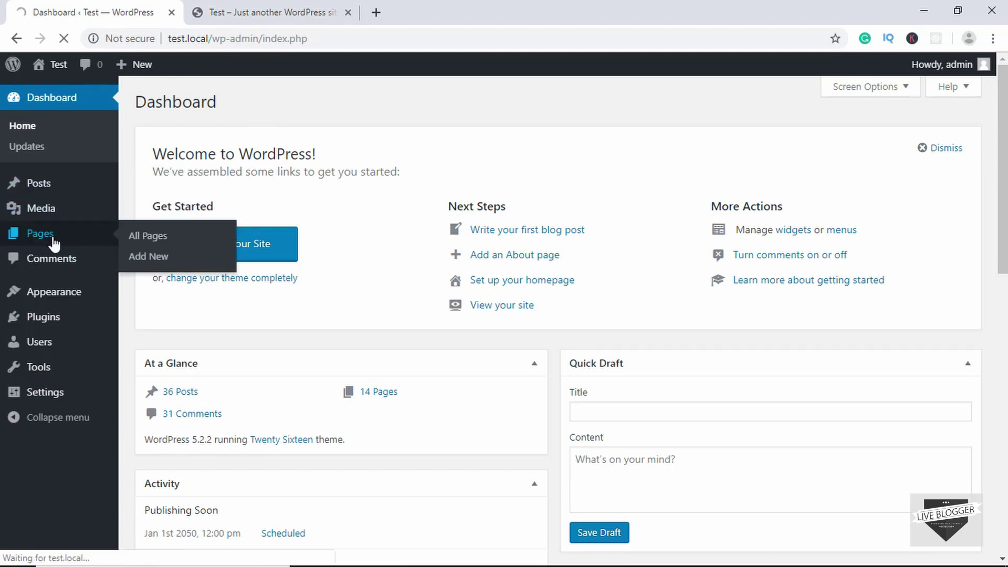
{"action": "scroll", "coordinate": [535, 229], "scroll_direction": "down", "scroll_amount": 3}
{"action": "scroll", "coordinate": [540, 231], "scroll_direction": "up", "scroll_amount": 3}
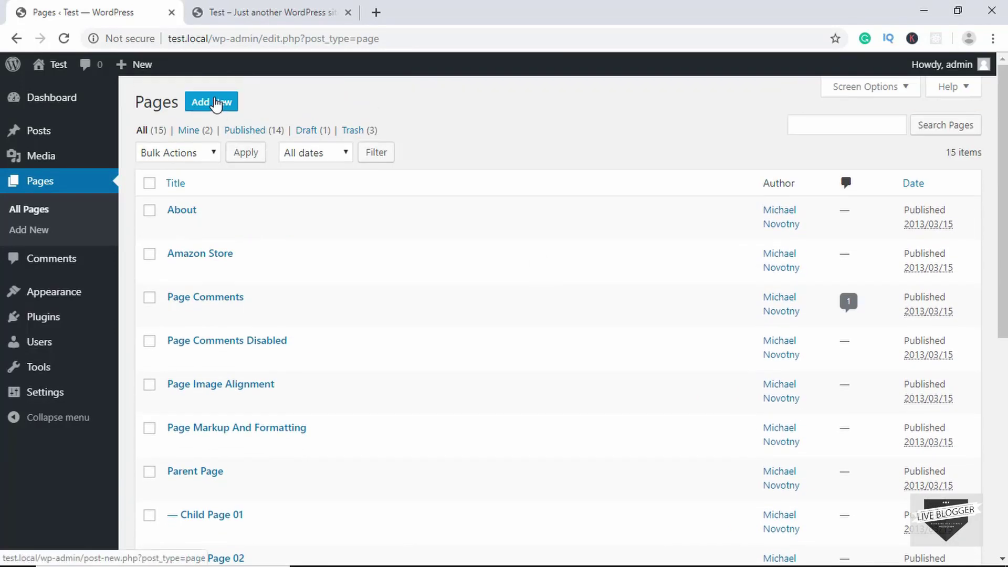
{"action": "left_click", "coordinate": [258, 10]}
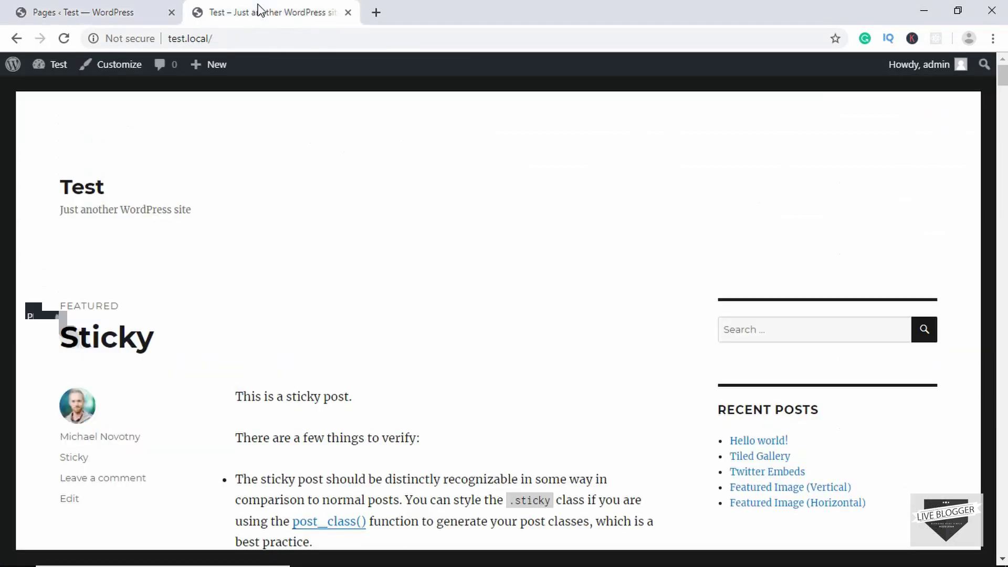
{"action": "scroll", "coordinate": [279, 250], "scroll_direction": "down", "scroll_amount": 20}
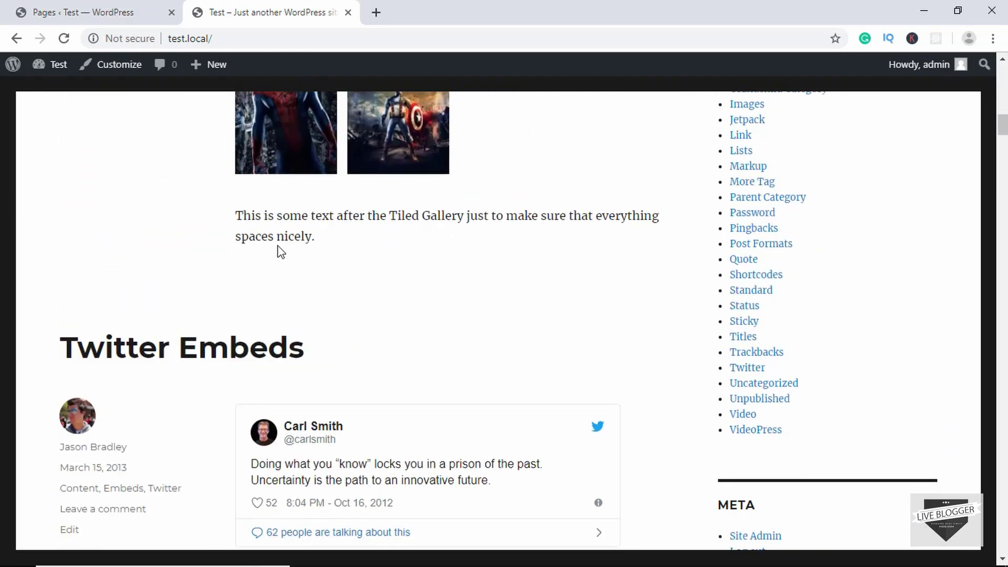
{"action": "scroll", "coordinate": [279, 250], "scroll_direction": "up", "scroll_amount": 20}
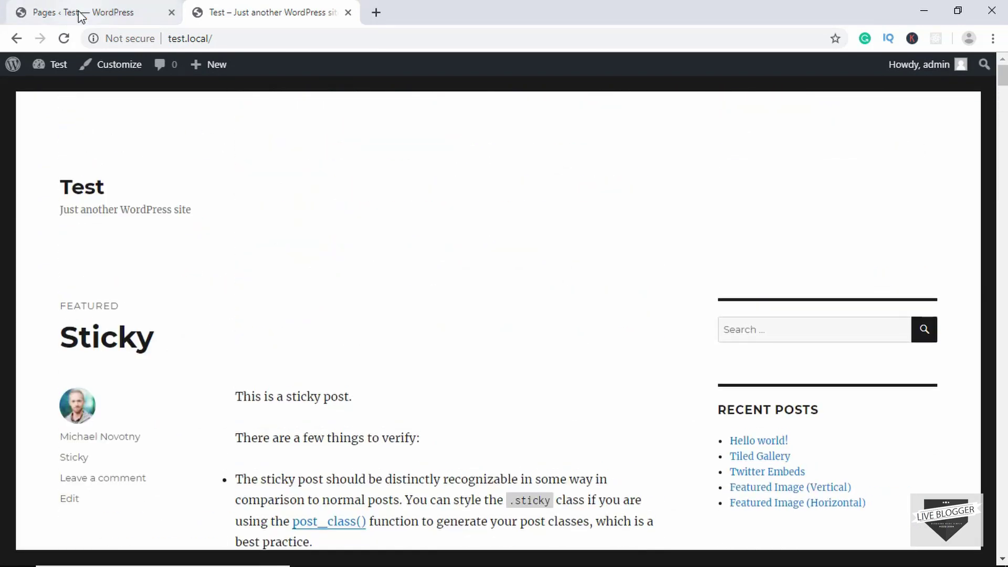
{"action": "left_click", "coordinate": [80, 14]}
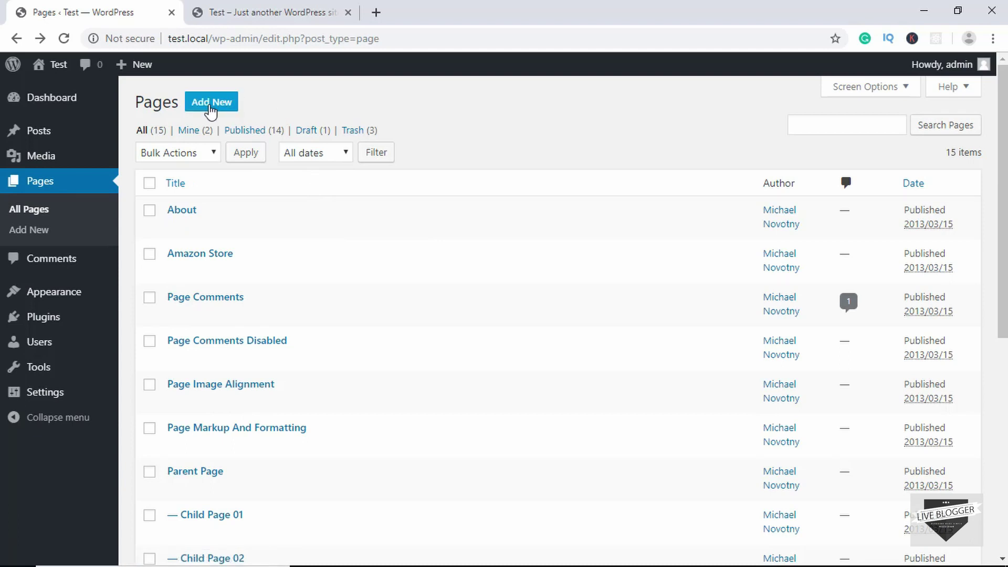
Step: Create a new page titled "Blog" without content and publish it
{"action": "left_click", "coordinate": [219, 107]}
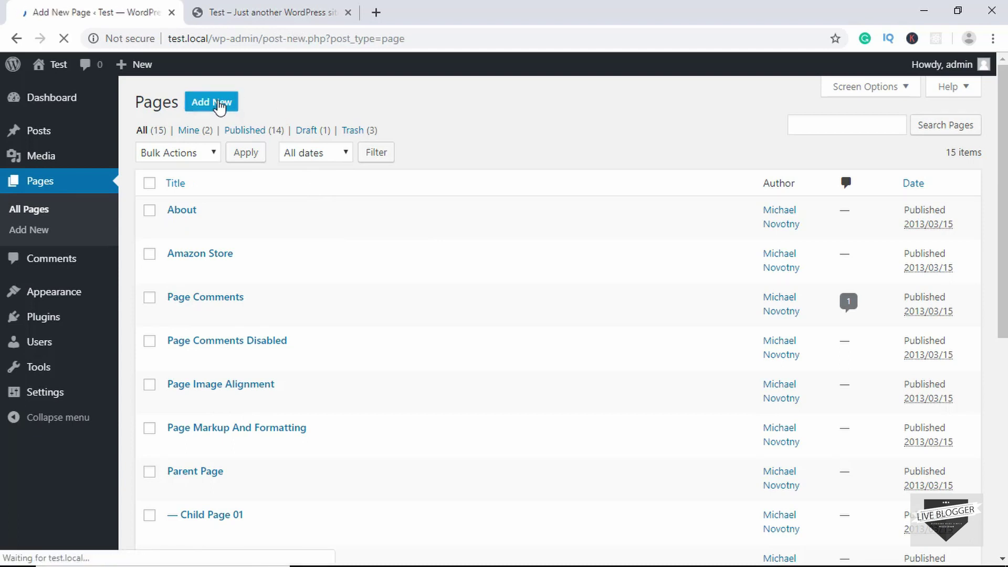
{"action": "type", "text": "Bl"}
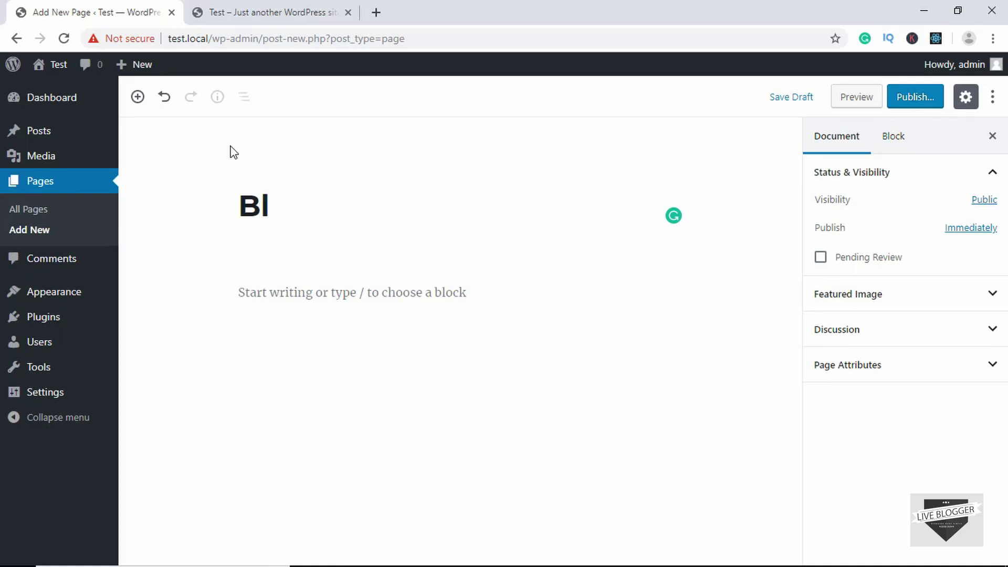
{"action": "type", "text": "og"}
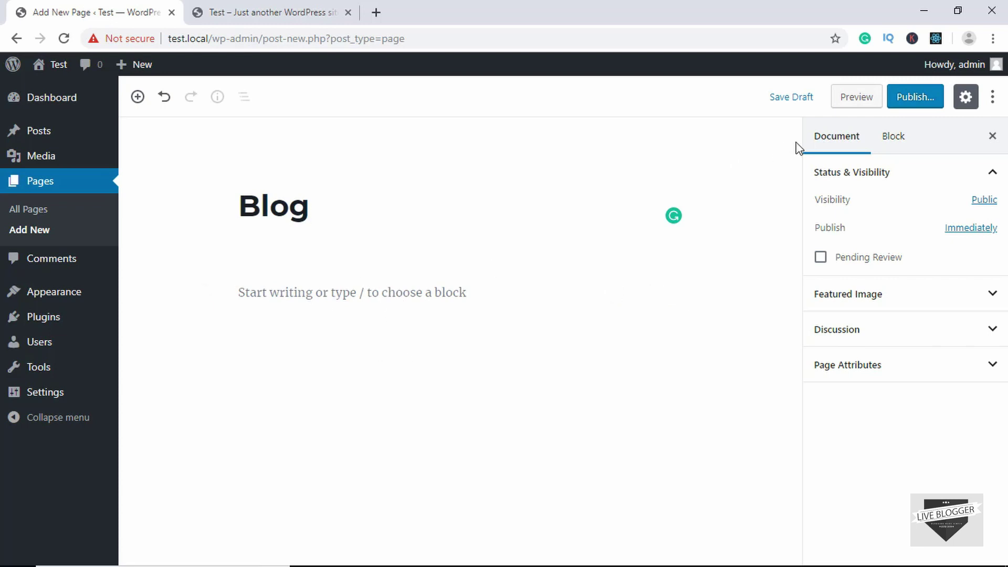
{"action": "left_click", "coordinate": [916, 98]}
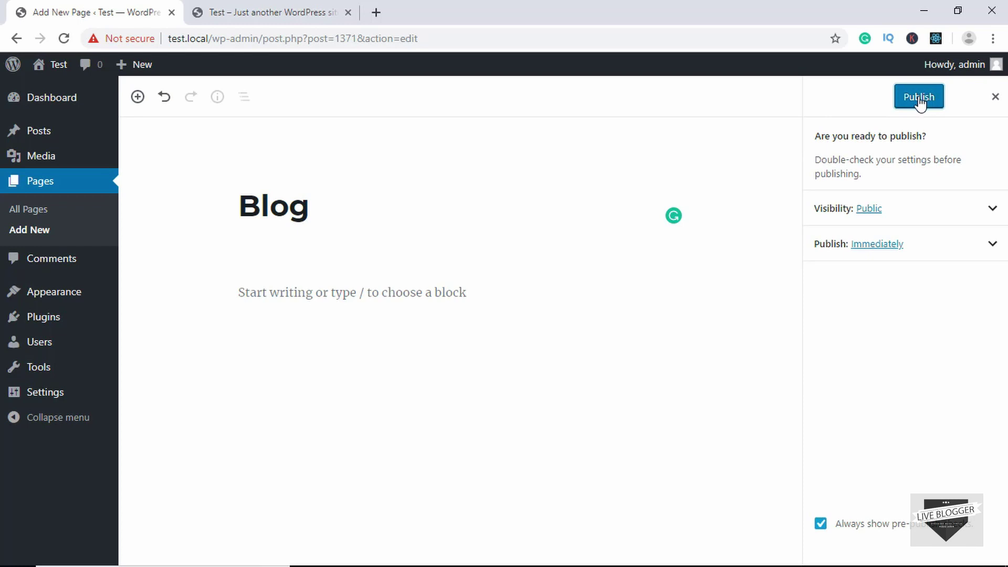
{"action": "left_click", "coordinate": [919, 100]}
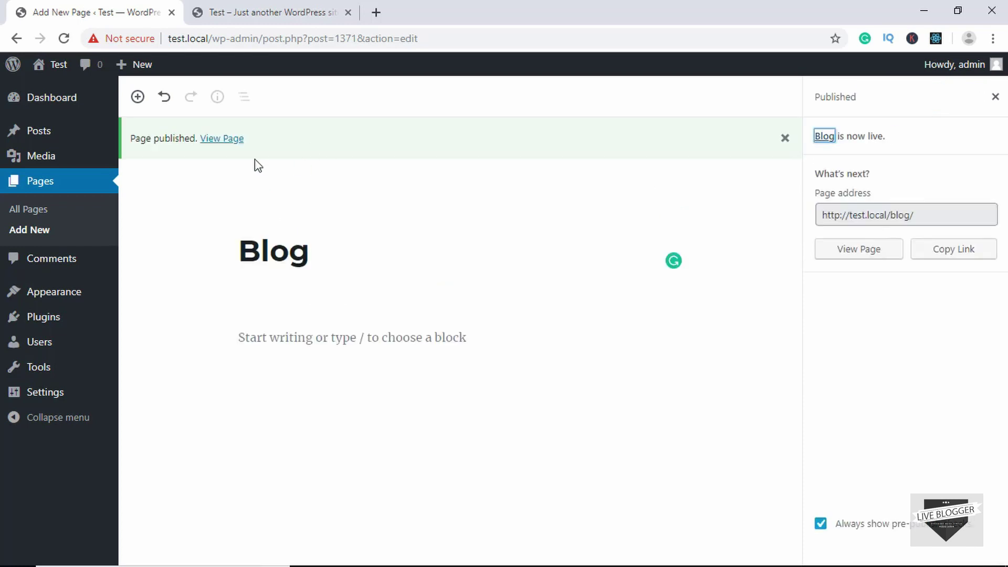
Step: Start another new page and title it "Home"
{"action": "left_click", "coordinate": [37, 231]}
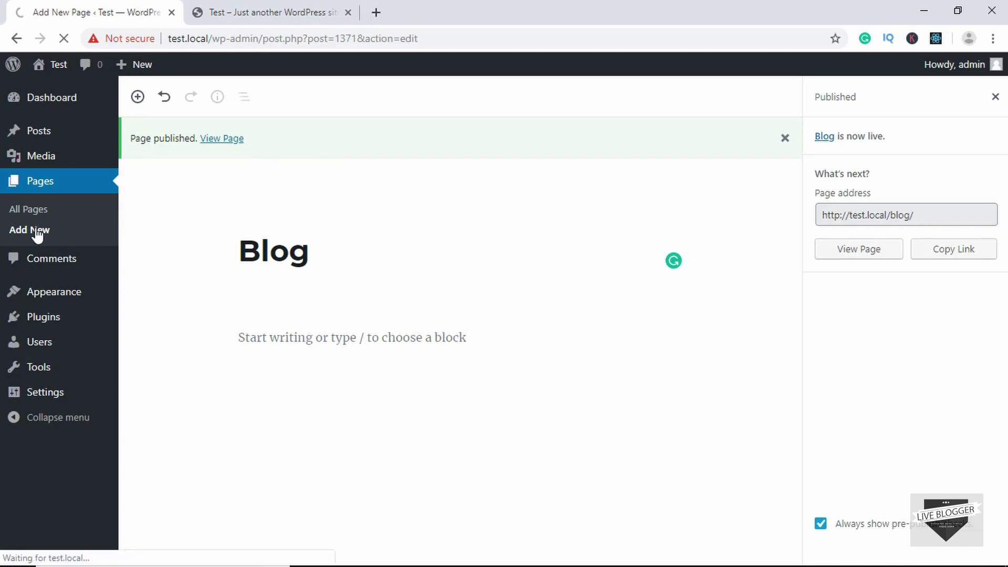
{"action": "type", "text": "Home"}
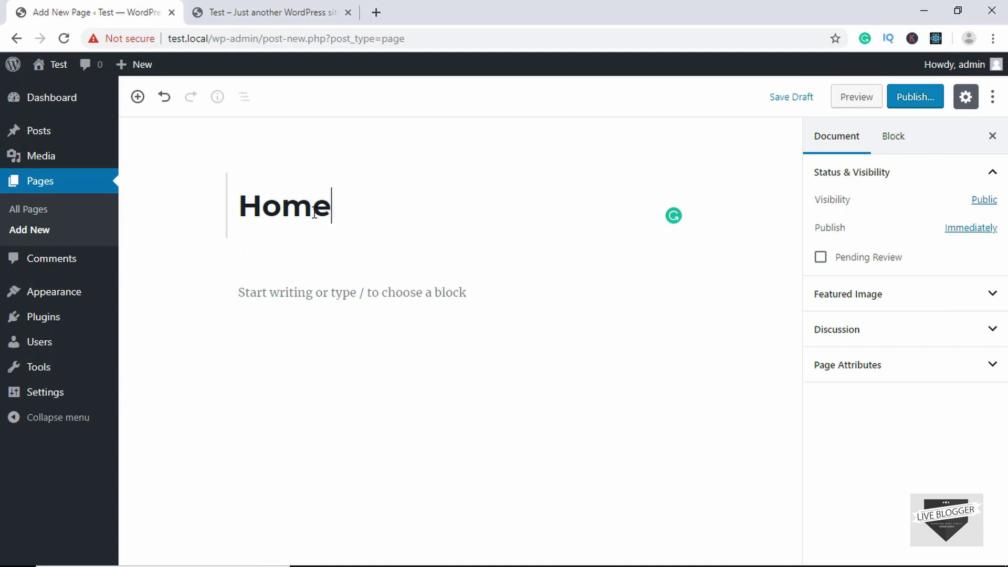
{"action": "left_click_drag", "start_coordinate": [353, 205], "coordinate": [239, 205]}
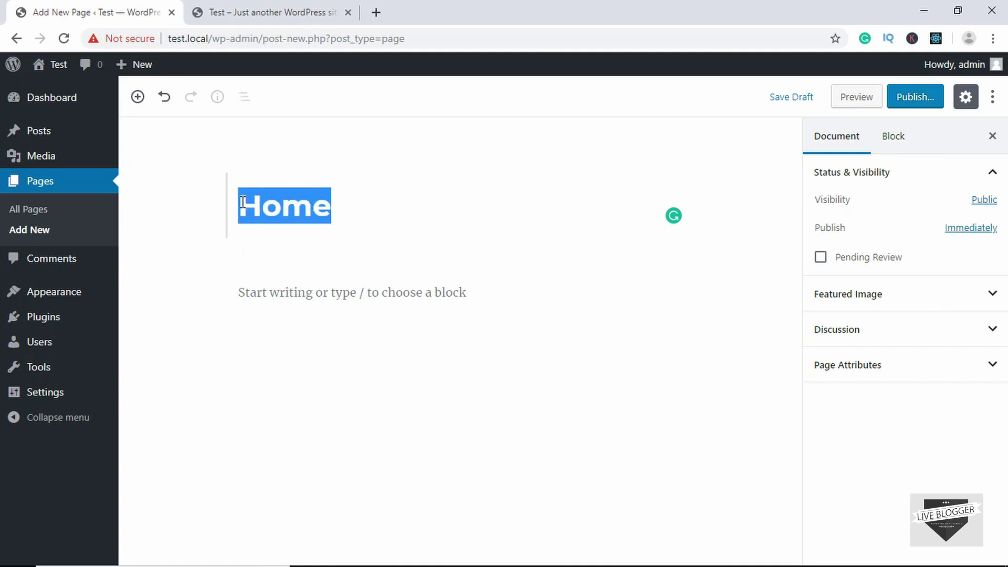
{"action": "left_click", "coordinate": [369, 211]}
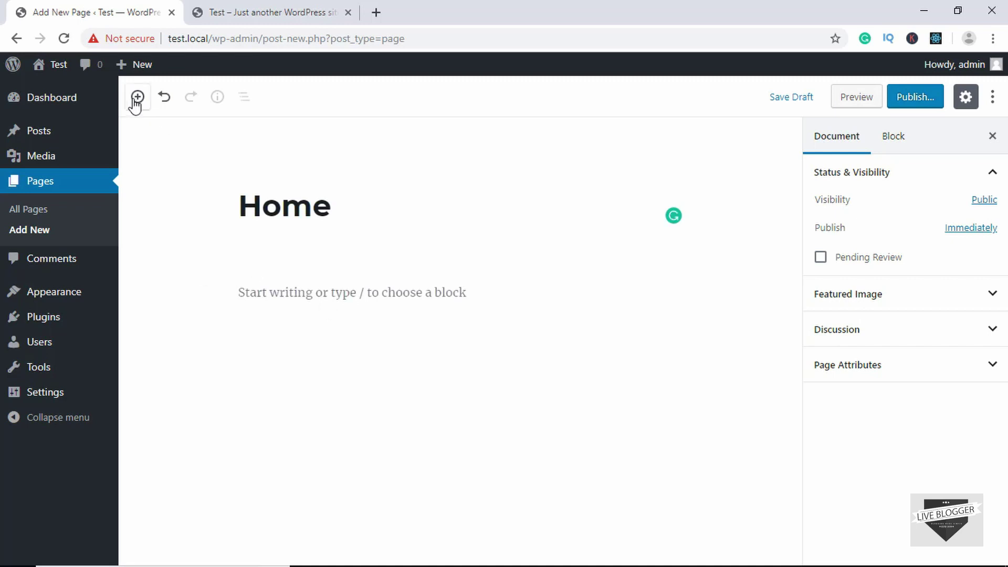
Step: Add two paragraphs to the Home page: "This is the front page." and "Click here for the blog section."
{"action": "mouse_move", "coordinate": [300, 298]}
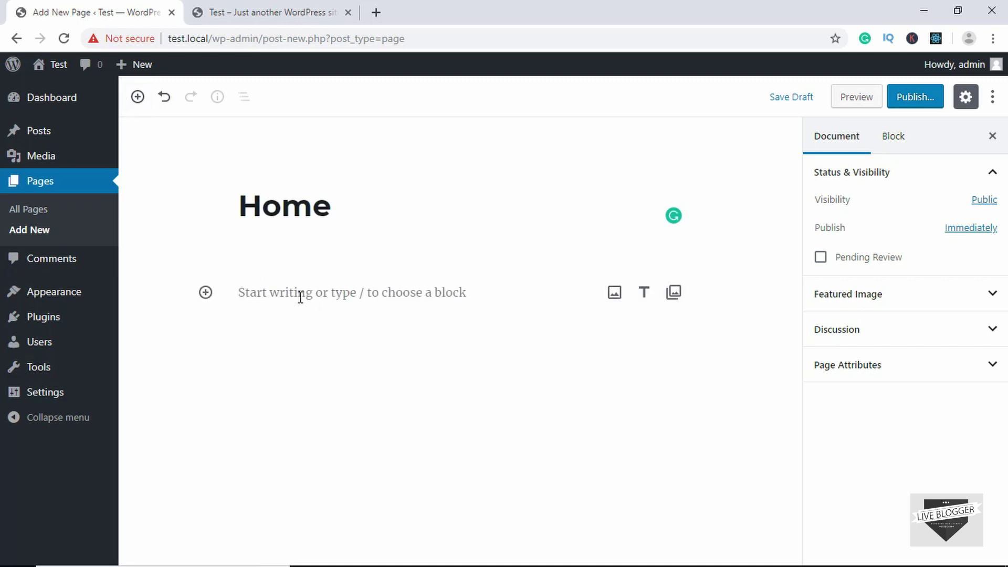
{"action": "left_click", "coordinate": [206, 294]}
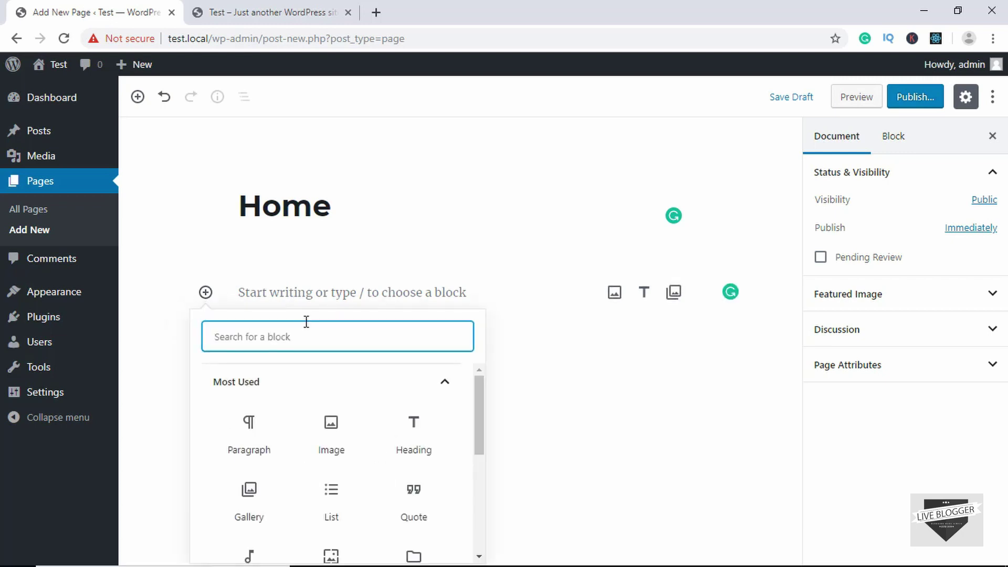
{"action": "scroll", "coordinate": [304, 371], "scroll_direction": "down", "scroll_amount": 3}
{"action": "scroll", "coordinate": [297, 391], "scroll_direction": "up", "scroll_amount": 3}
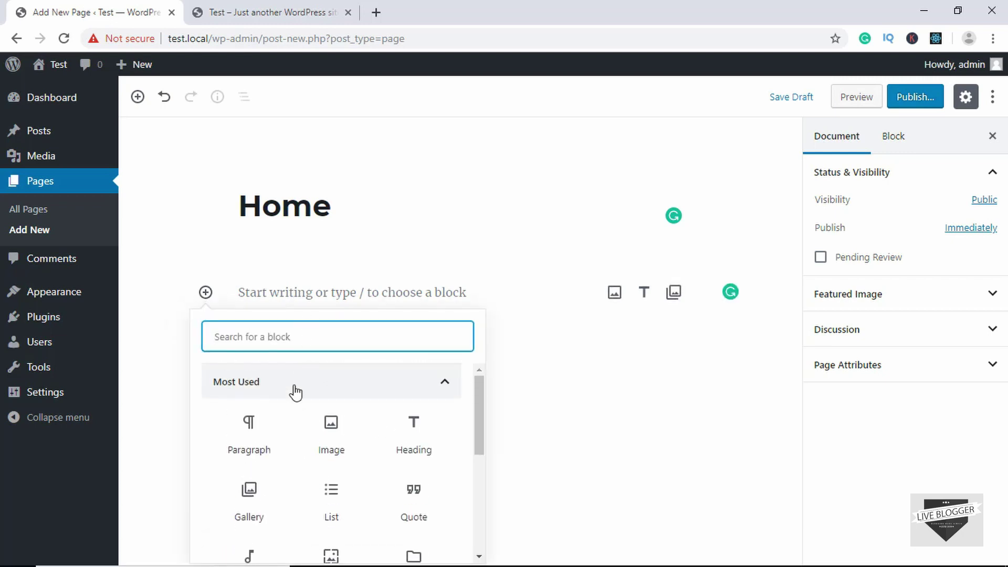
{"action": "left_click", "coordinate": [249, 435]}
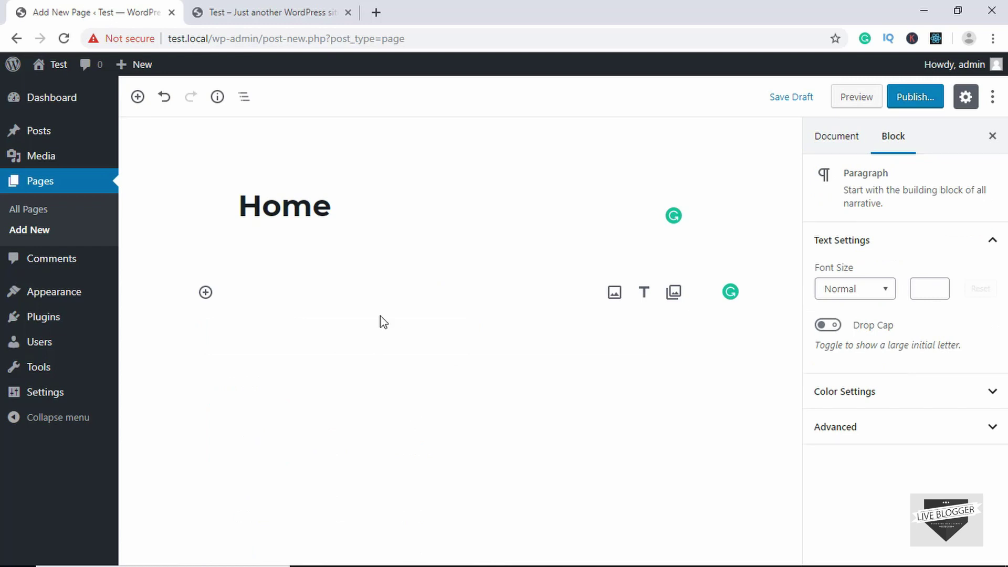
{"action": "type", "text": "This is the fro"}
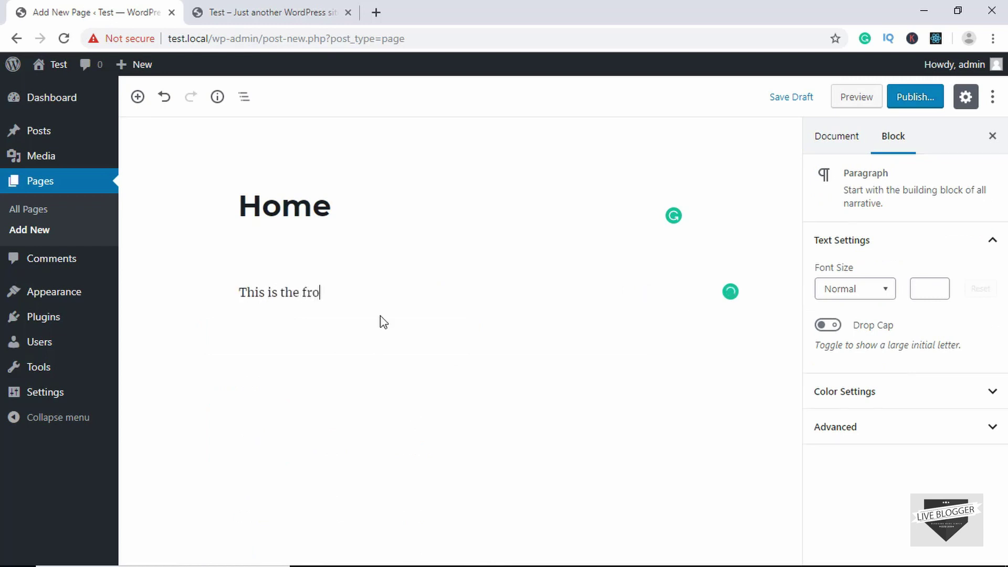
{"action": "type", "text": "nt page."}
{"action": "key", "text": "Return"}
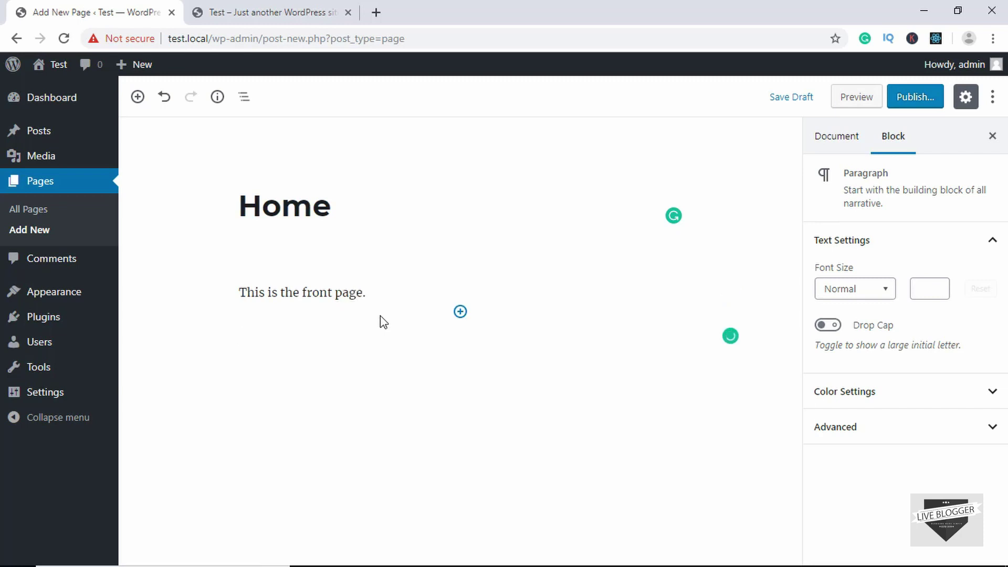
{"action": "type", "text": "Click here for "}
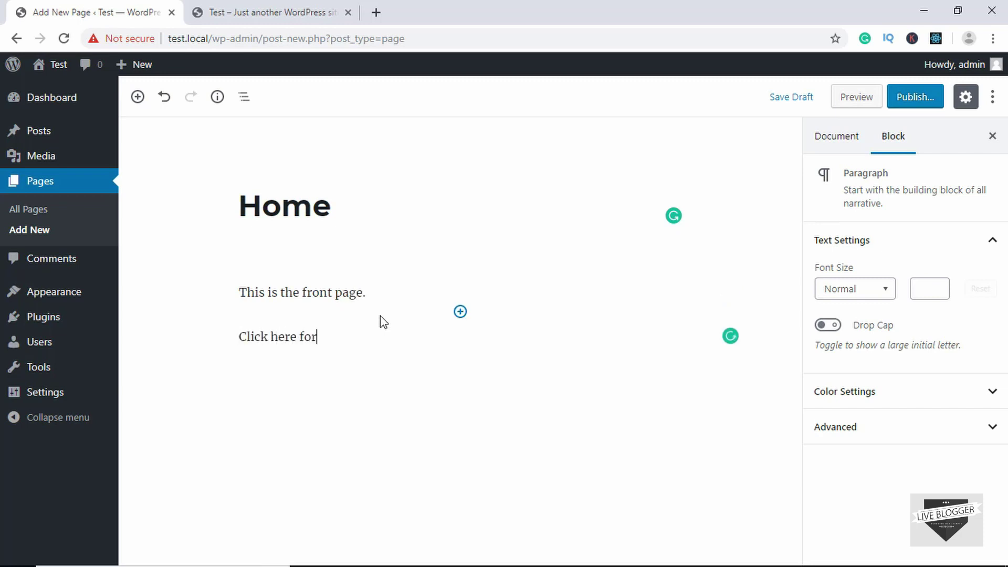
{"action": "type", "text": "the blog section."}
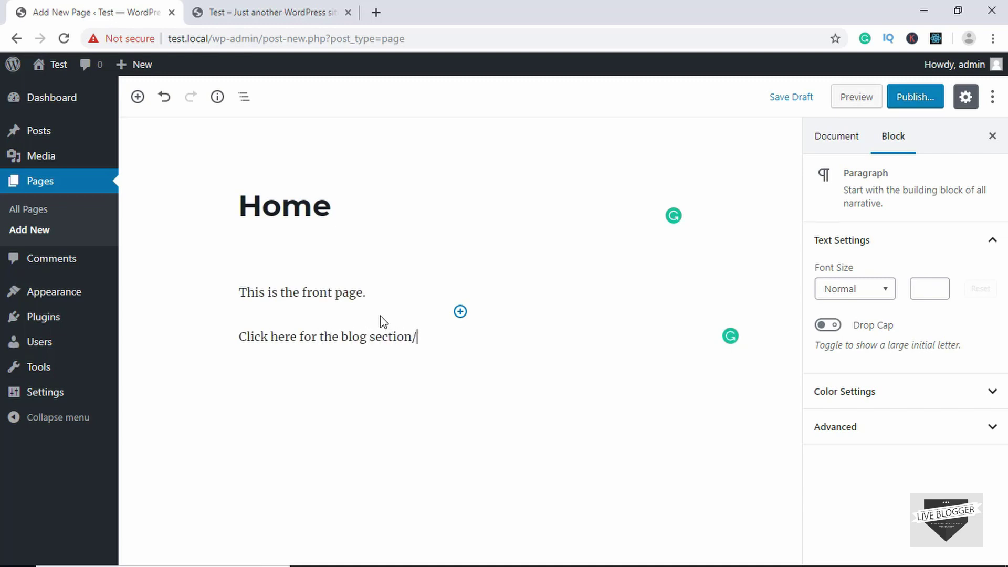
Step: Link the word "here" in the second paragraph to test.local/blog
{"action": "double_click", "coordinate": [285, 337]}
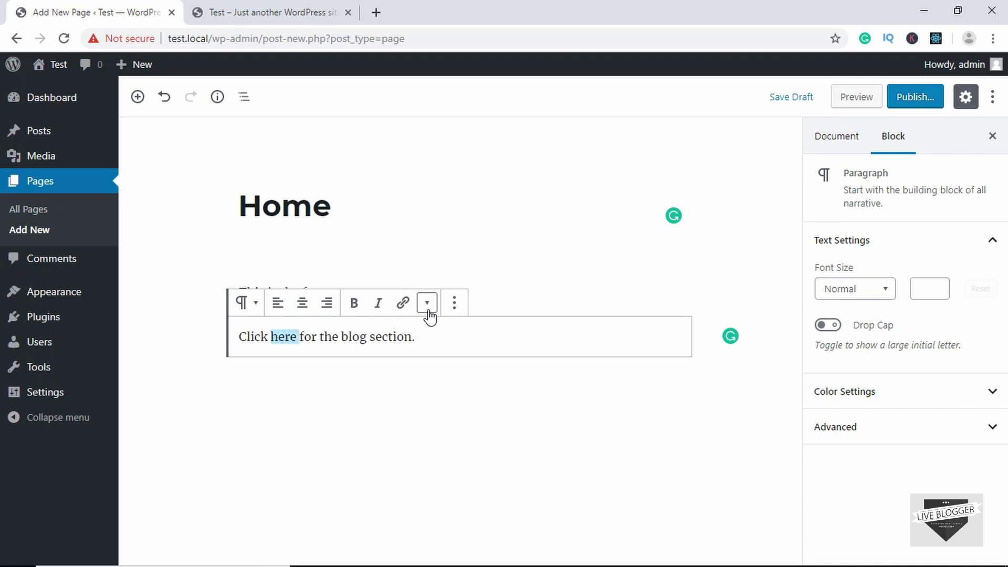
{"action": "left_click", "coordinate": [403, 303]}
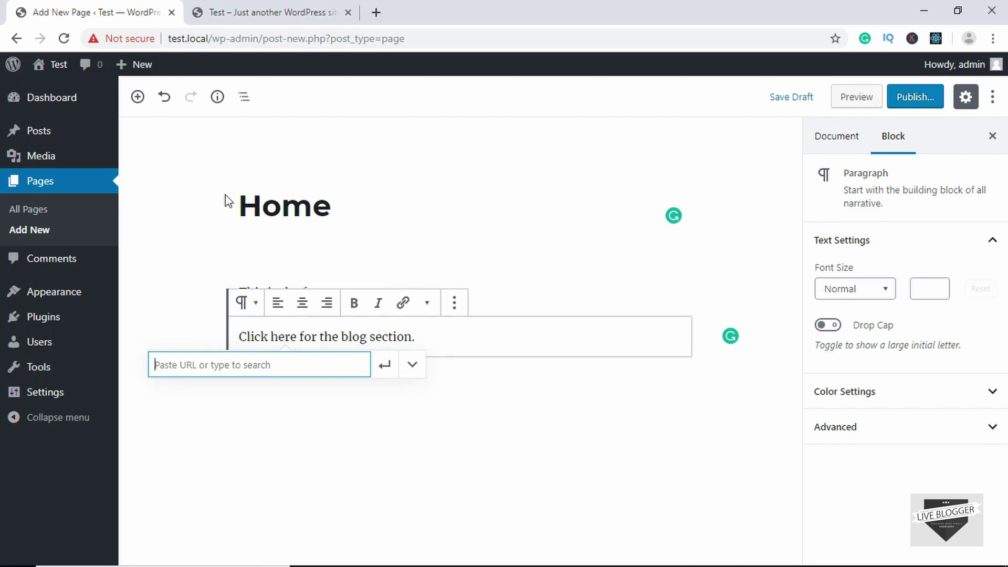
{"action": "type", "text": "test.local"}
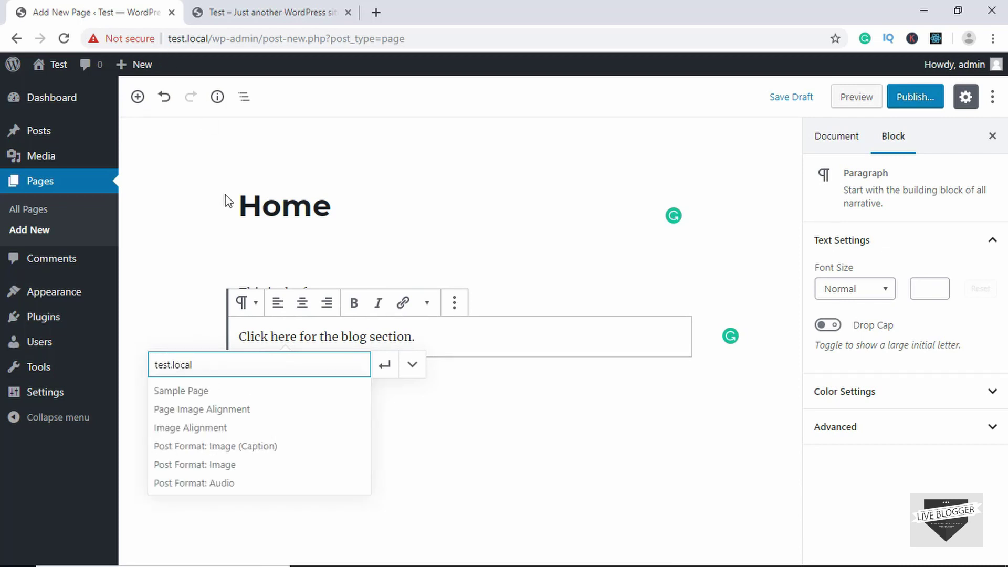
{"action": "type", "text": "/blog"}
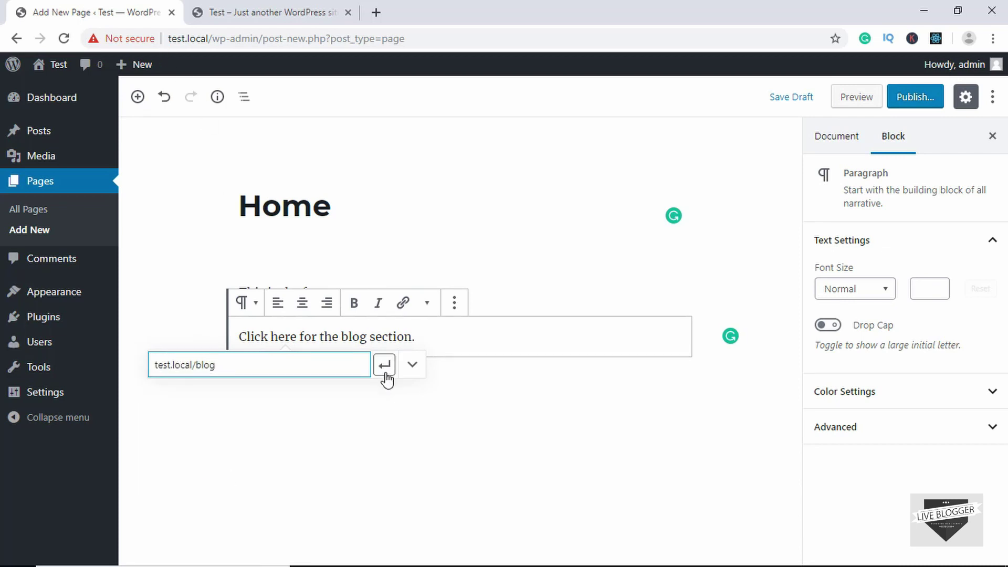
{"action": "left_click", "coordinate": [385, 364]}
{"action": "left_click", "coordinate": [569, 281]}
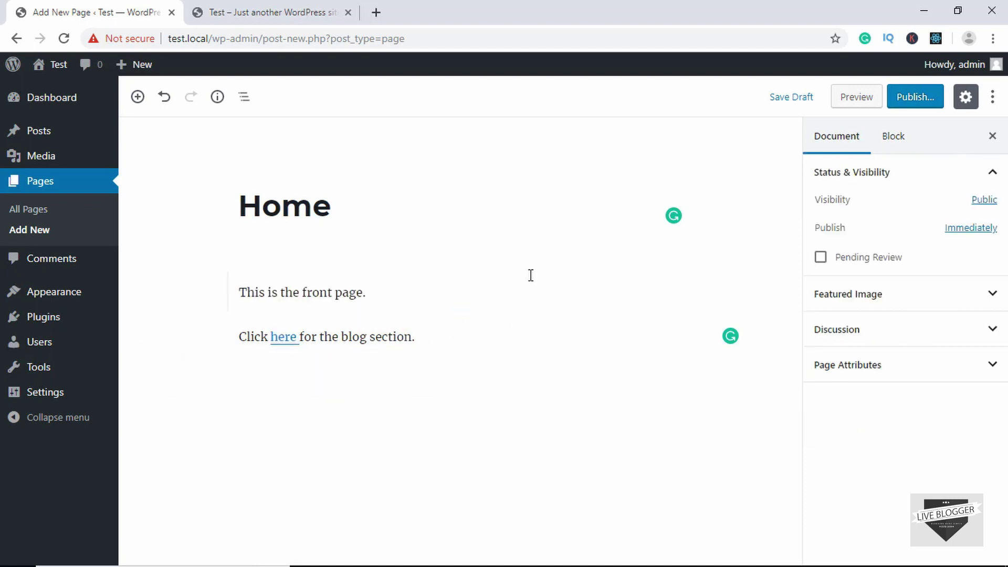
Step: Publish the Home page
{"action": "left_click", "coordinate": [912, 100]}
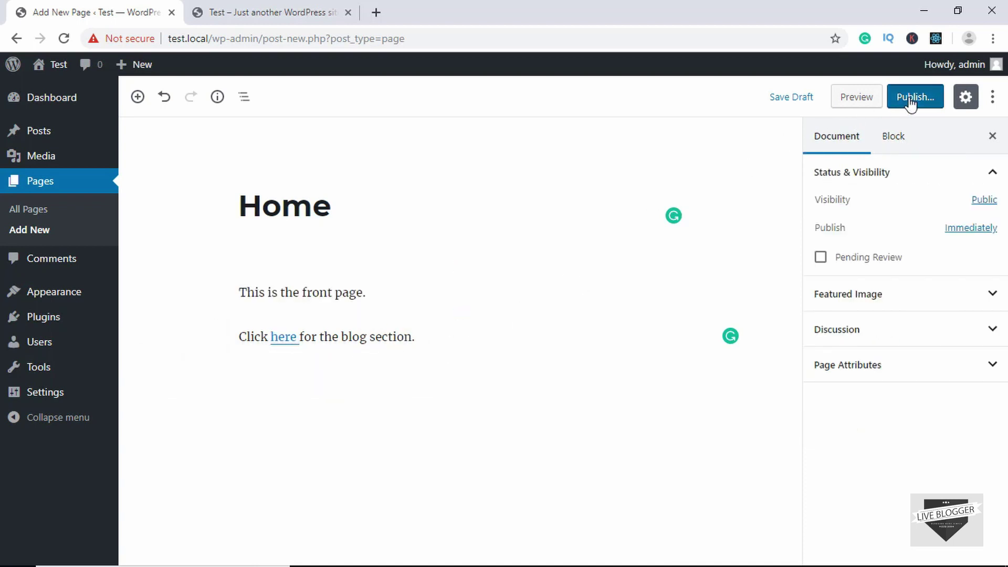
{"action": "left_click", "coordinate": [914, 100]}
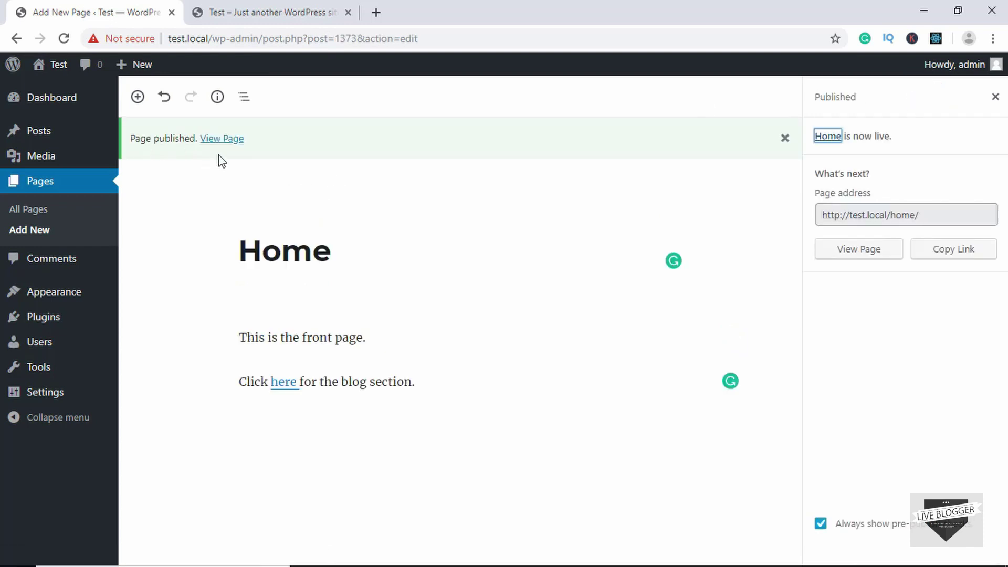
Step: In the Reading settings, display a static page with Home as the homepage and Blog as the posts page, and save the changes
{"action": "mouse_move", "coordinate": [29, 395]}
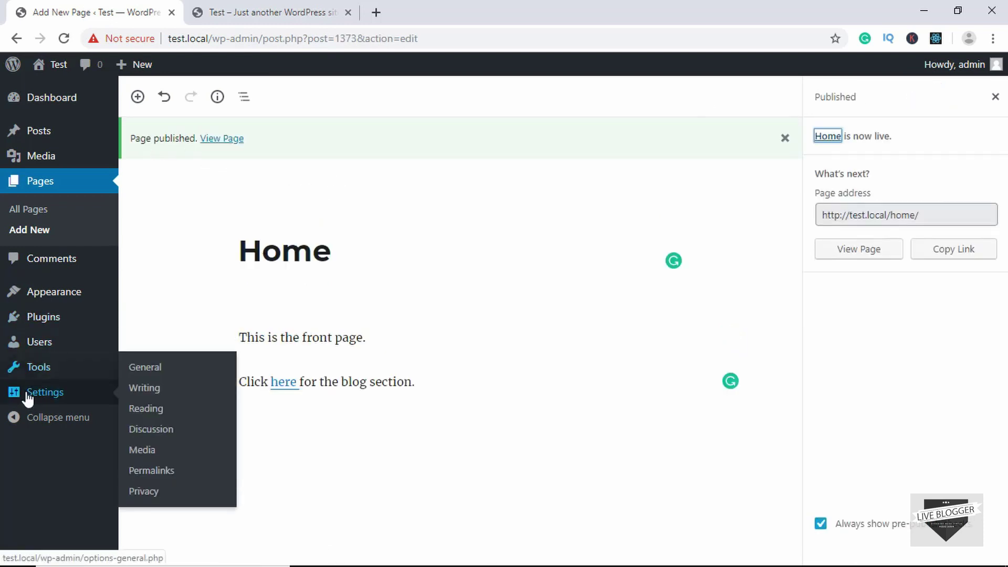
{"action": "left_click", "coordinate": [156, 415]}
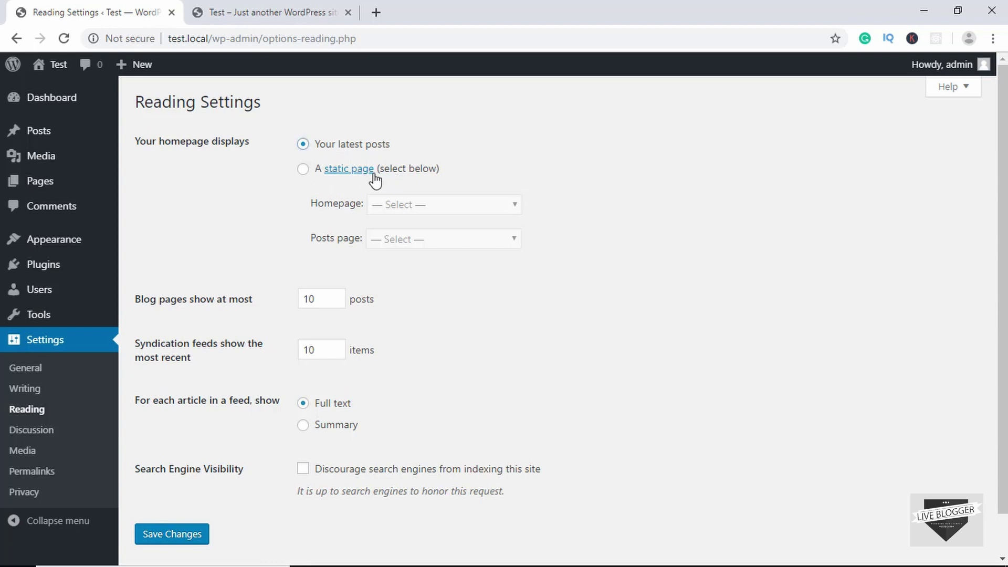
{"action": "left_click", "coordinate": [305, 170]}
{"action": "left_click", "coordinate": [433, 210]}
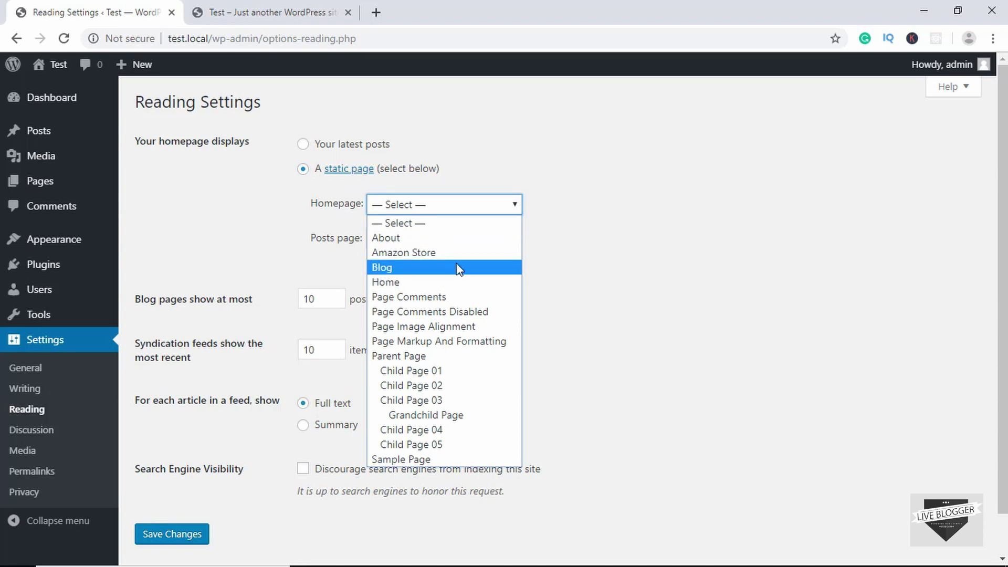
{"action": "left_click", "coordinate": [418, 283]}
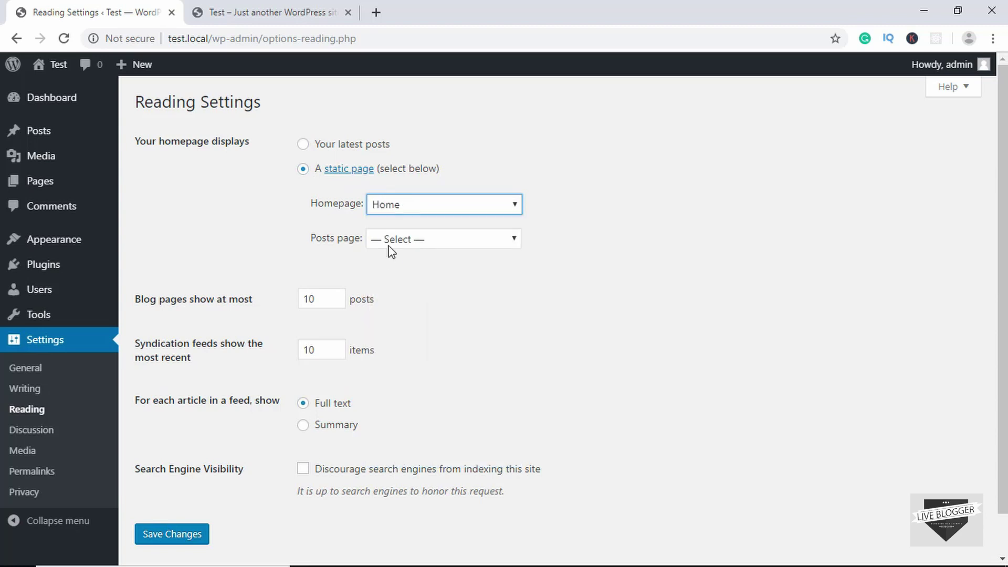
{"action": "left_click", "coordinate": [440, 240]}
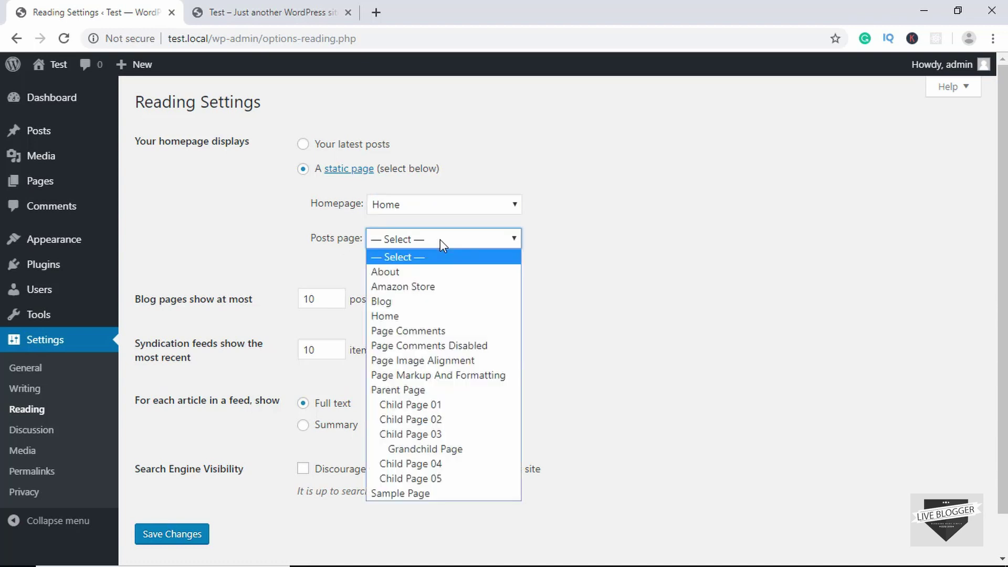
{"action": "left_click", "coordinate": [423, 301]}
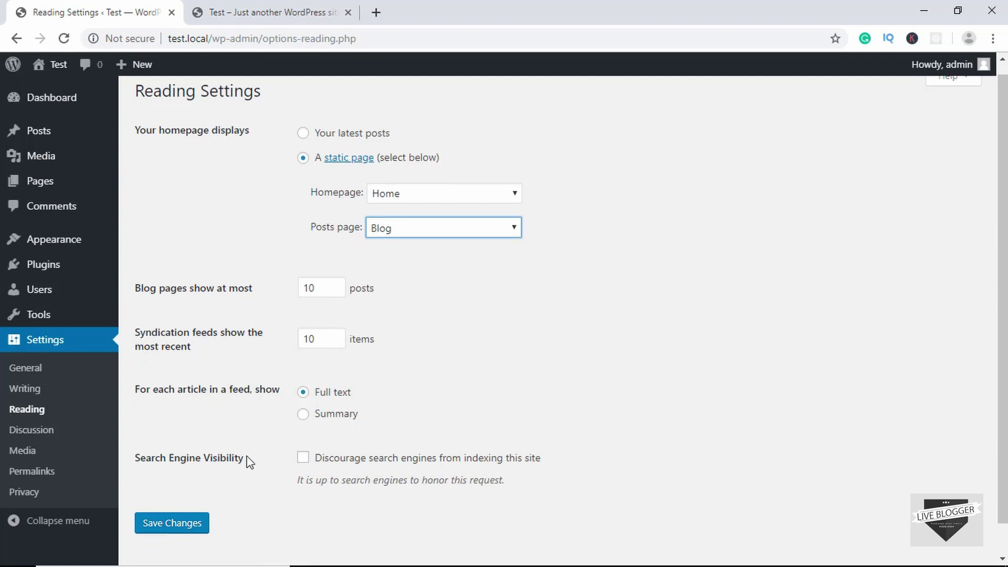
{"action": "scroll", "coordinate": [245, 461], "scroll_direction": "down", "scroll_amount": 1}
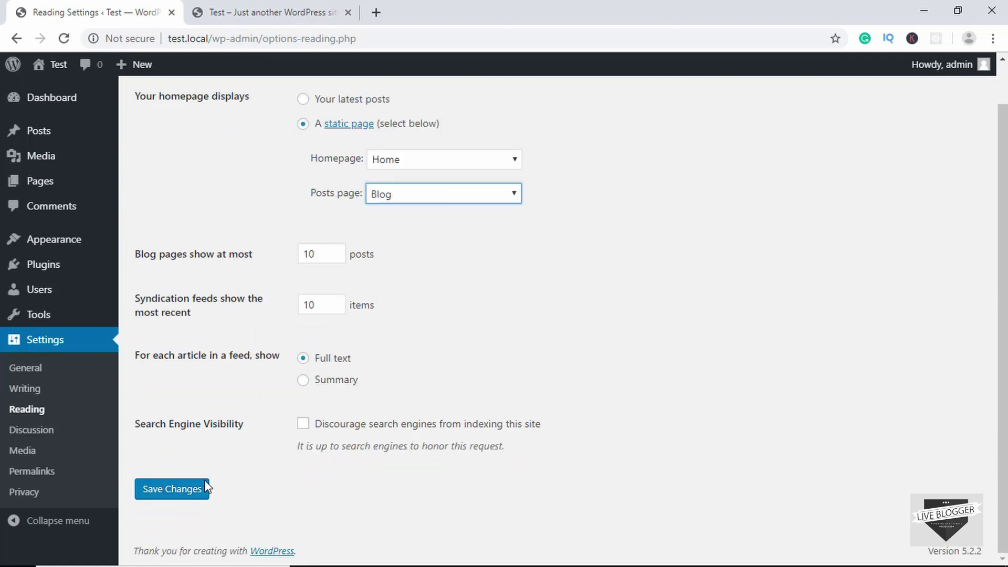
{"action": "left_click", "coordinate": [180, 495]}
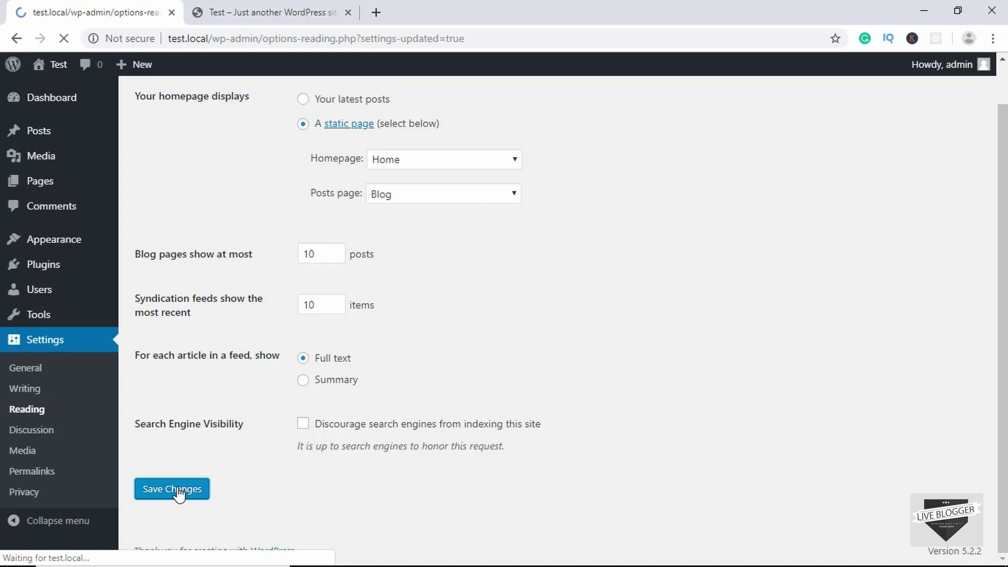
Step: Reload the live site at test.local and check what its front page displays
{"action": "left_click", "coordinate": [234, 11]}
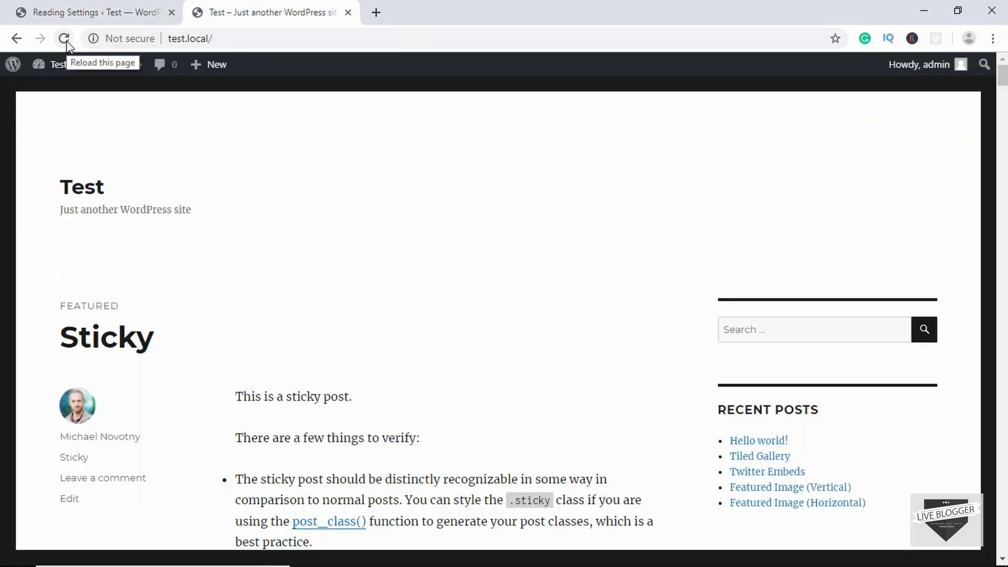
{"action": "left_click", "coordinate": [64, 39]}
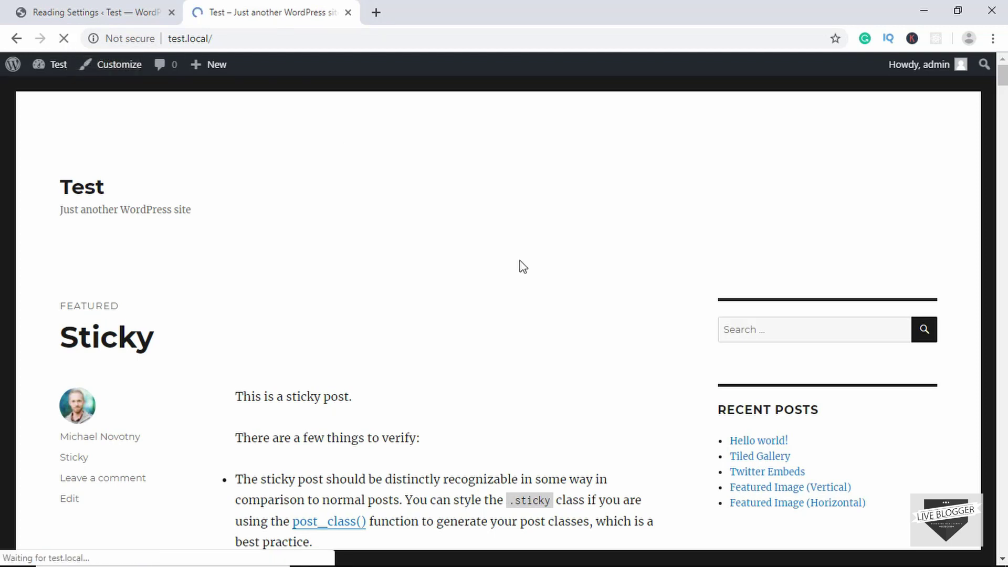
{"action": "scroll", "coordinate": [522, 266], "scroll_direction": "down", "scroll_amount": 8}
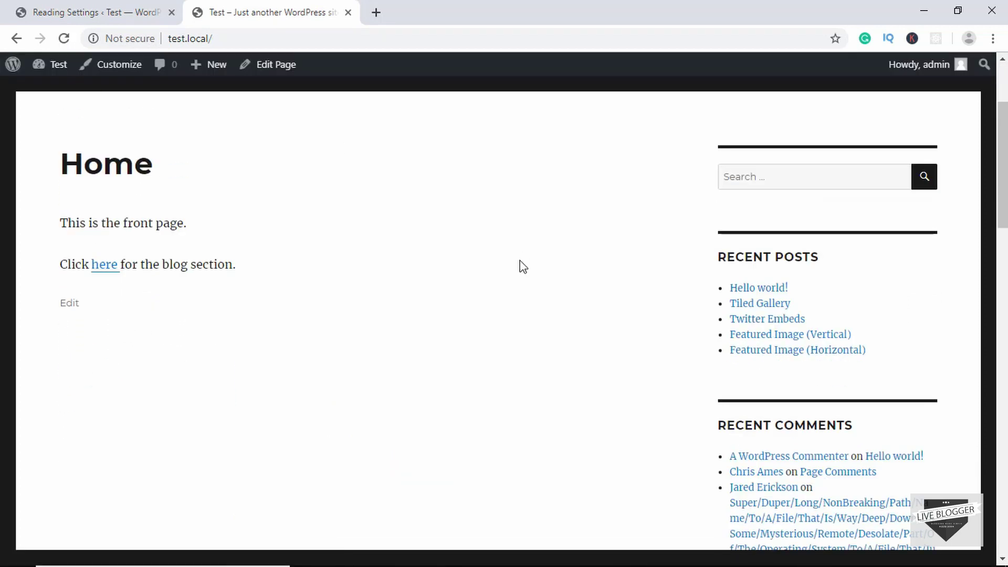
{"action": "scroll", "coordinate": [520, 265], "scroll_direction": "up", "scroll_amount": 8}
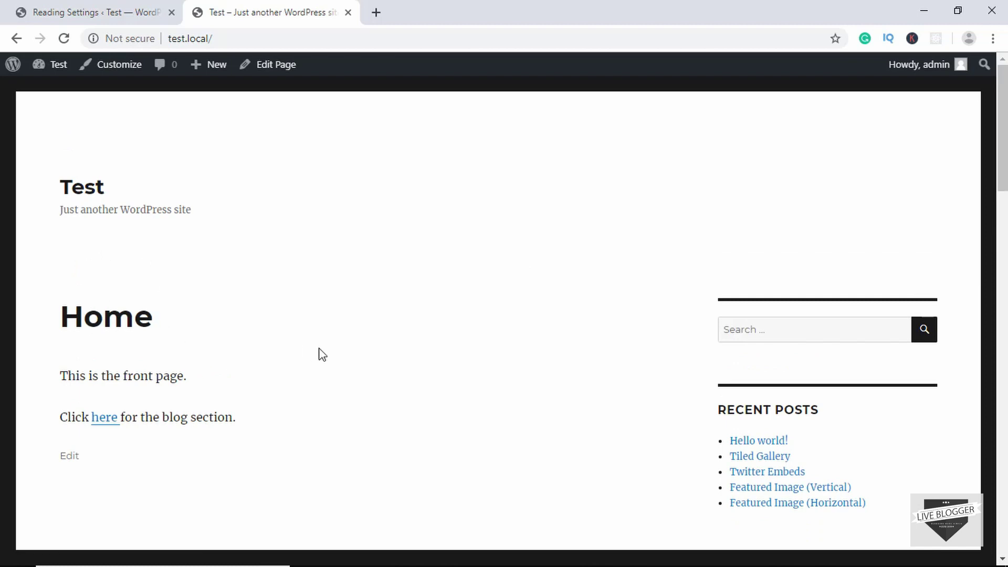
{"action": "left_click_drag", "start_coordinate": [241, 38], "coordinate": [166, 39]}
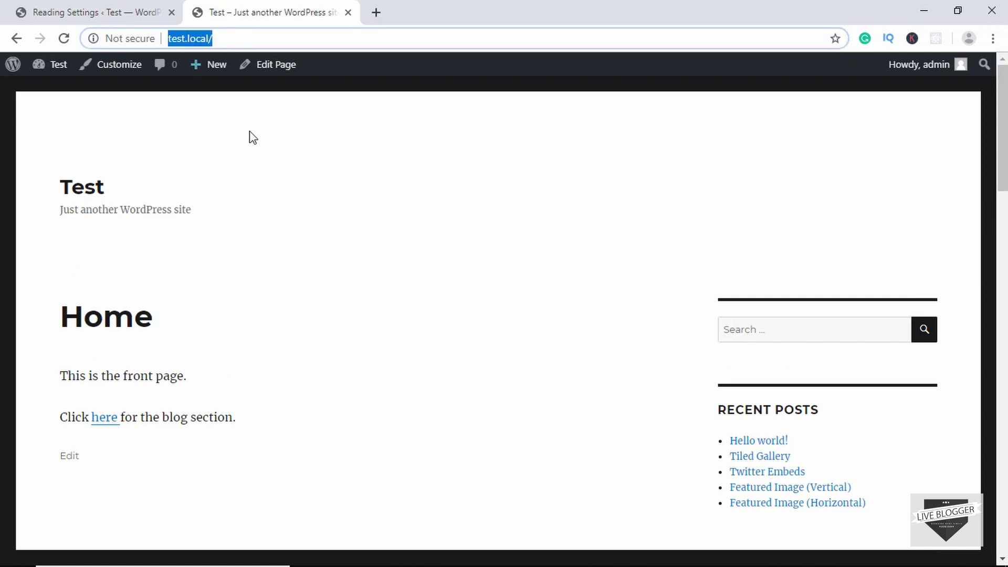
{"action": "left_click", "coordinate": [313, 209]}
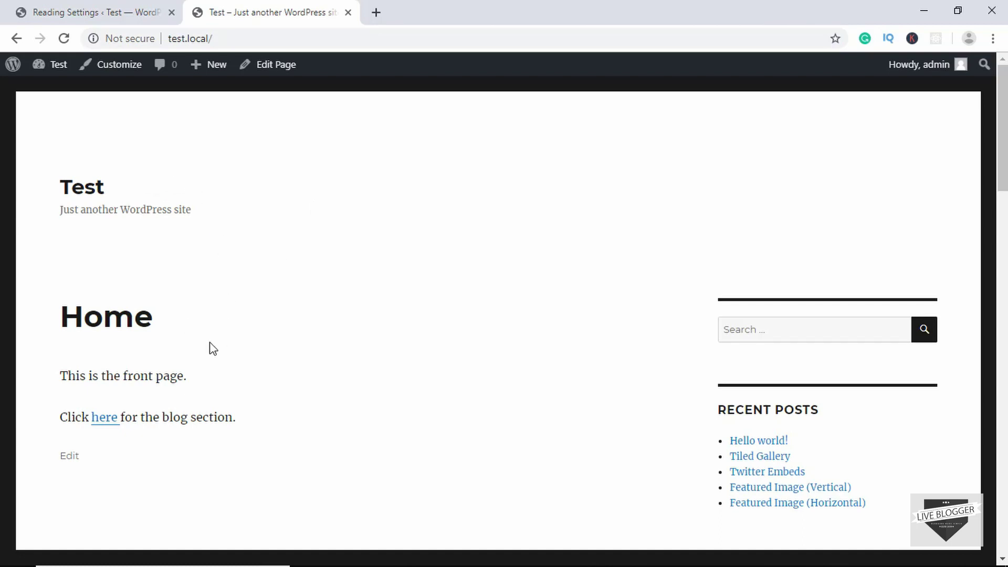
Step: Follow the "here" link on the front page and look through the posts in the blog section
{"action": "left_click", "coordinate": [104, 420]}
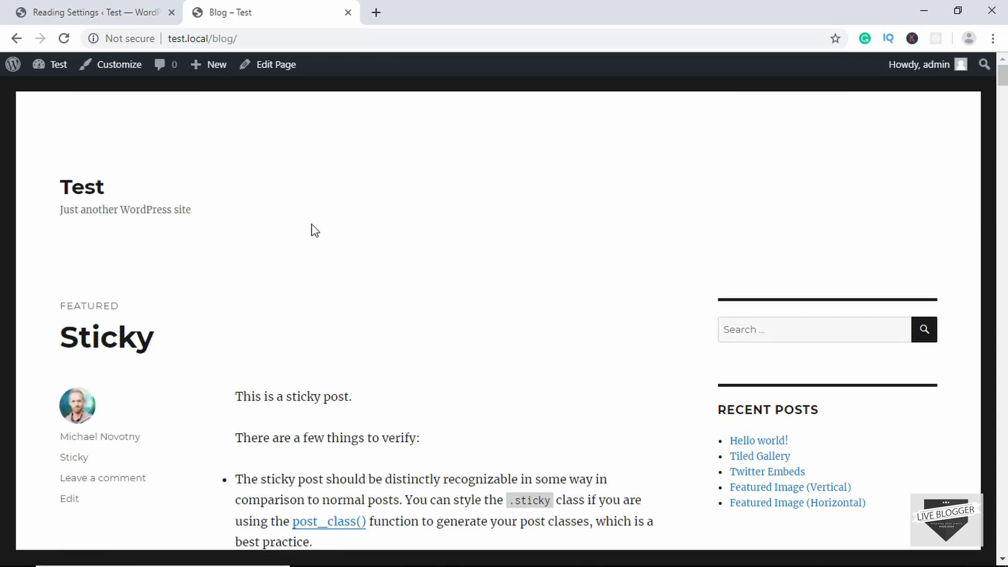
{"action": "scroll", "coordinate": [314, 231], "scroll_direction": "down", "scroll_amount": 20}
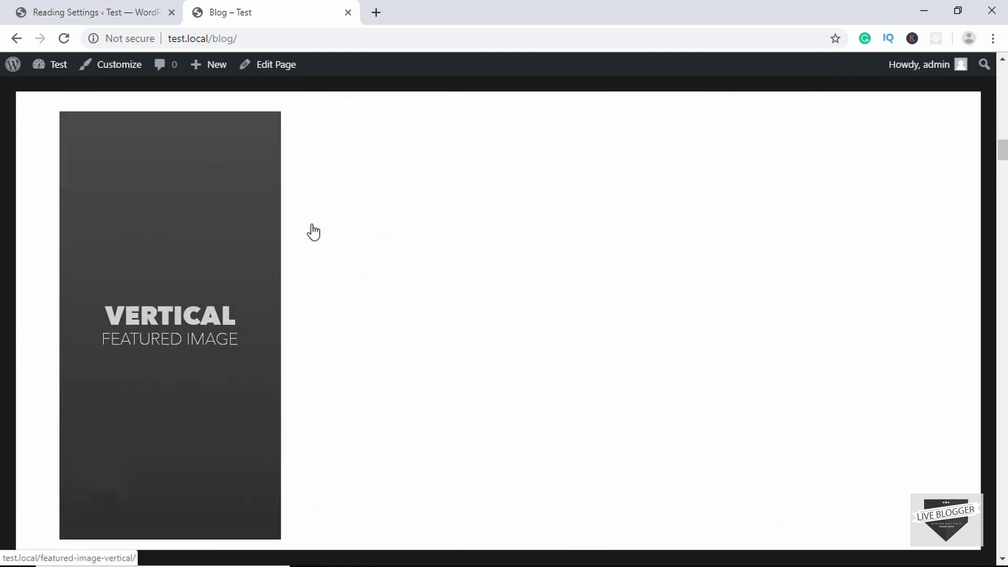
{"action": "scroll", "coordinate": [314, 231], "scroll_direction": "up", "scroll_amount": 20}
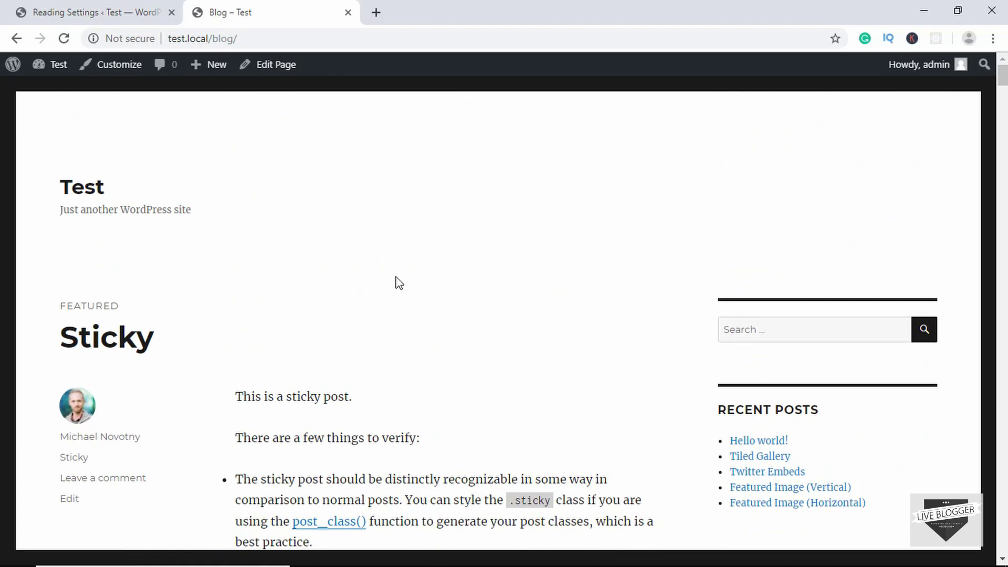
{"action": "scroll", "coordinate": [399, 284], "scroll_direction": "down", "scroll_amount": 3}
{"action": "scroll", "coordinate": [400, 284], "scroll_direction": "up", "scroll_amount": 3}
Step: Open the Homepage Settings in the site's Customizer
{"action": "left_click", "coordinate": [109, 71]}
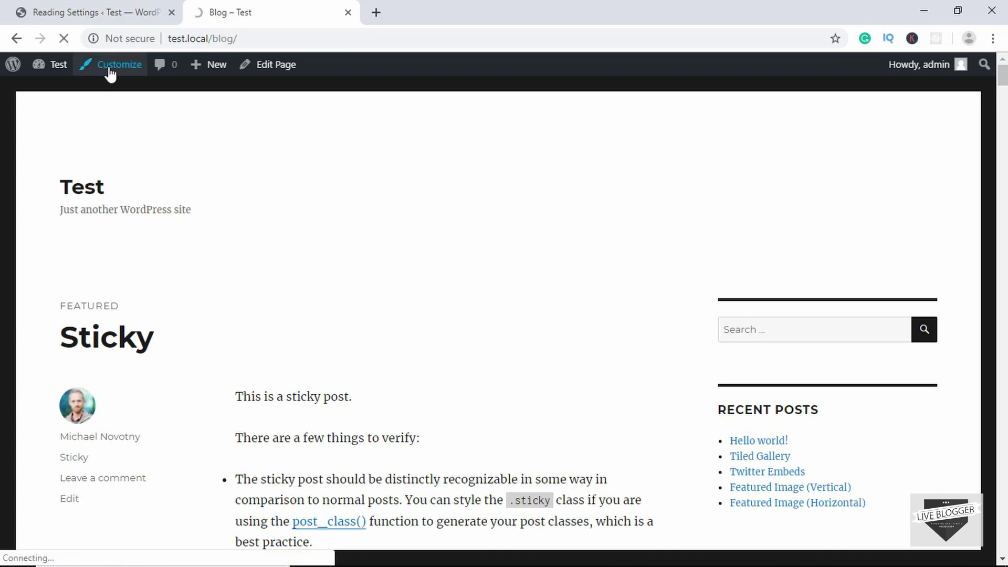
{"action": "left_click", "coordinate": [113, 419]}
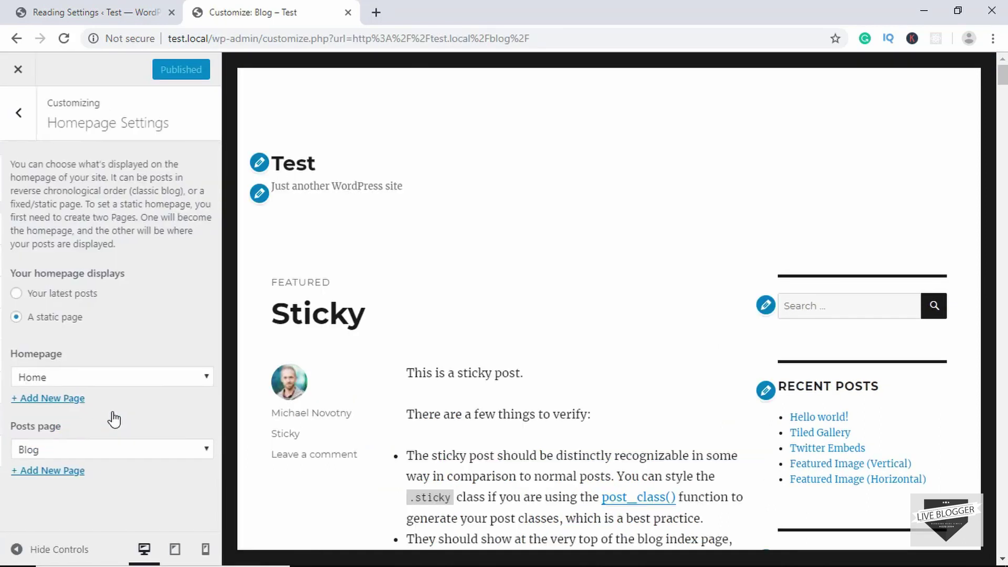